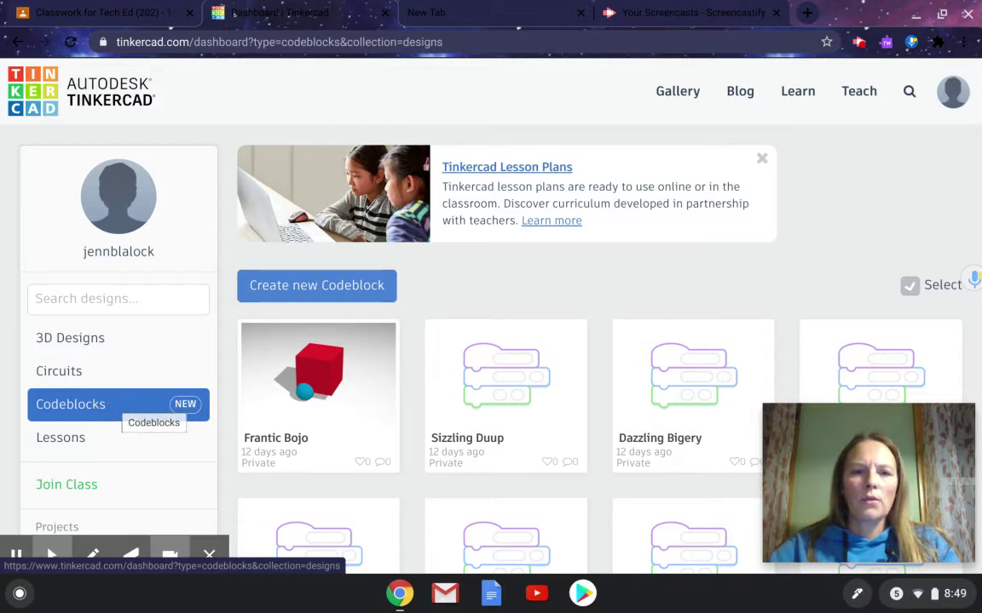
Step: Create a new blank Codeblocks design after looking through the activities and starter designs
mouse_move(322, 385)
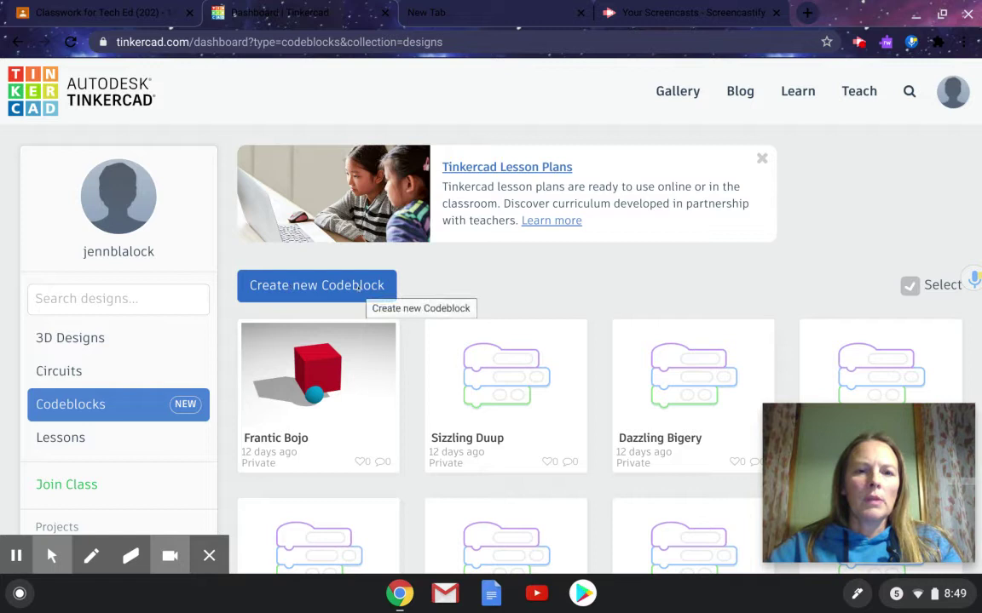
left_click(357, 286)
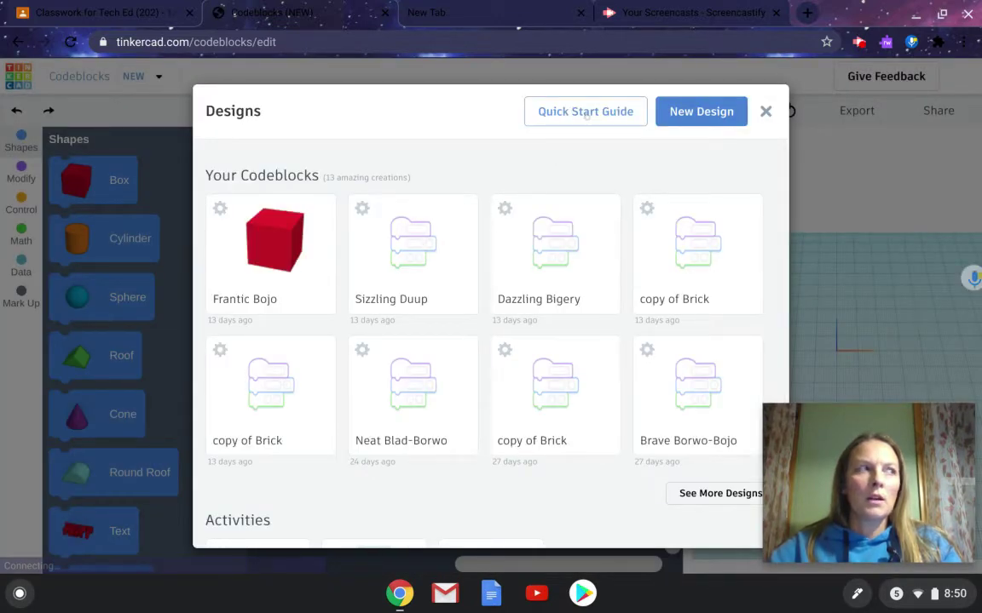
scroll(428, 275, "down", 5)
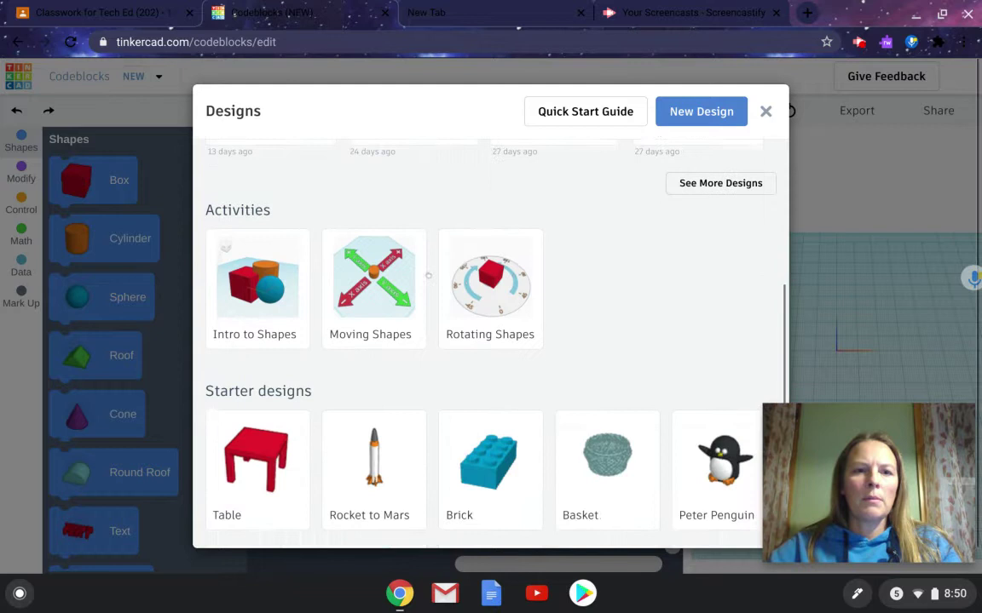
scroll(642, 321, "down", 1)
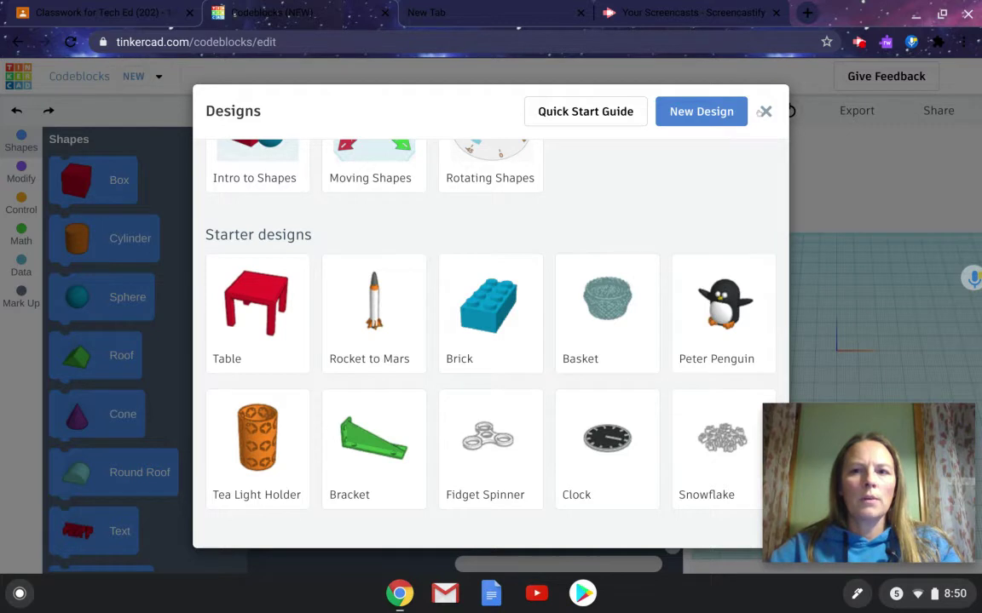
left_click(700, 110)
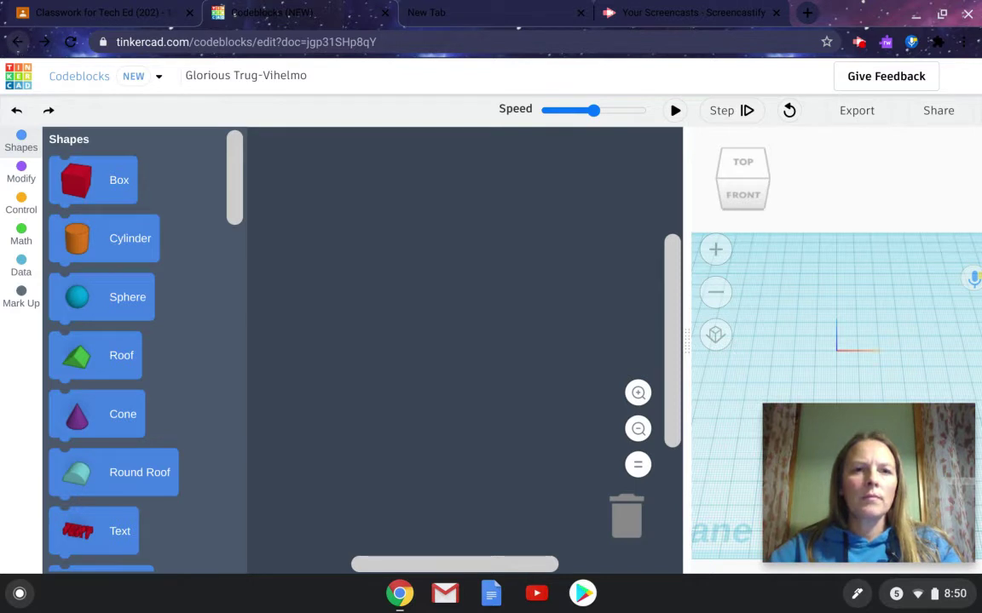
Step: Return to the Codeblocks dashboard, open the existing Frantic Bojo design for editing and run its code
left_click(18, 42)
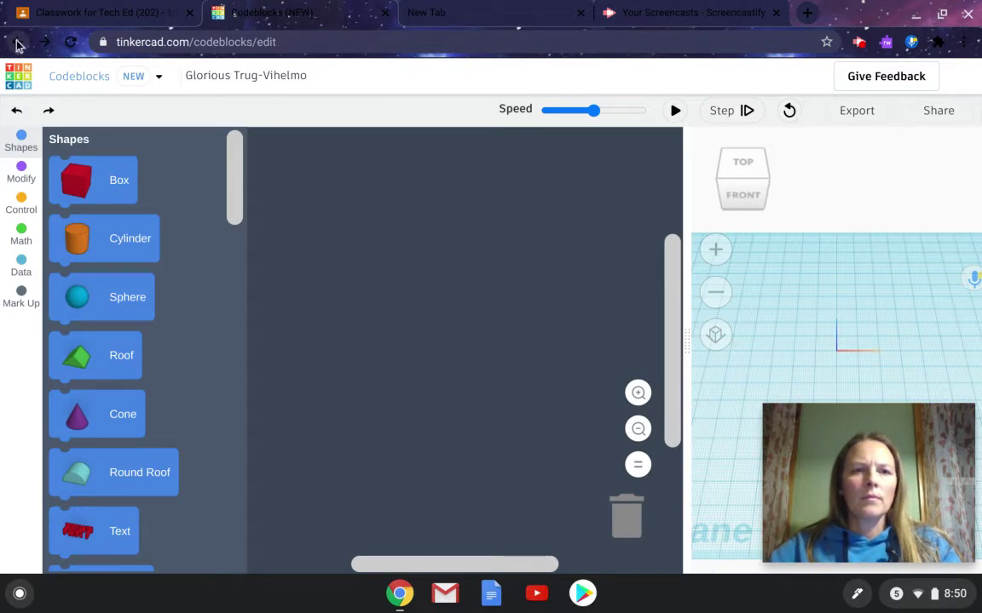
left_click(18, 43)
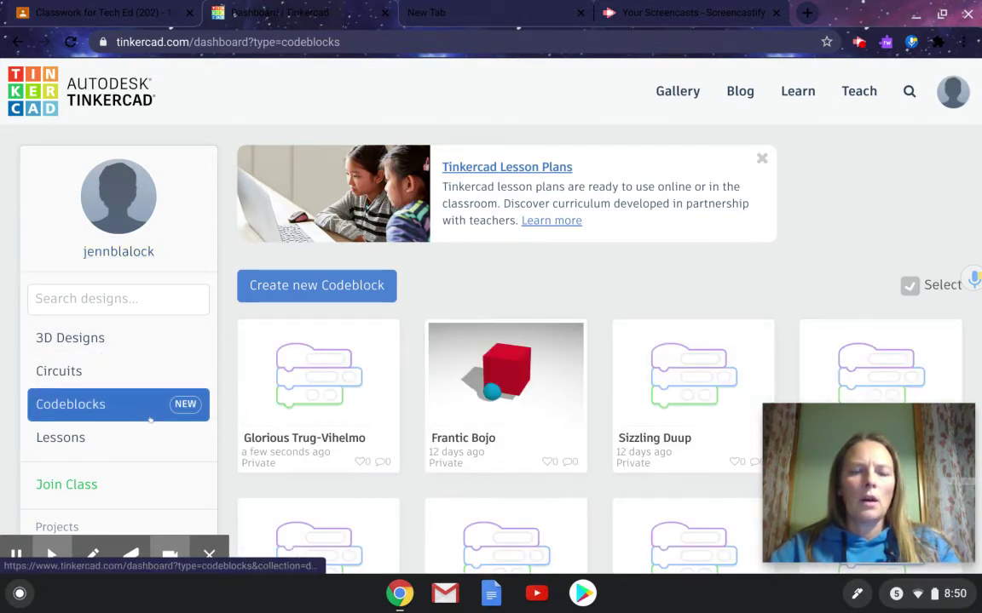
left_click(501, 392)
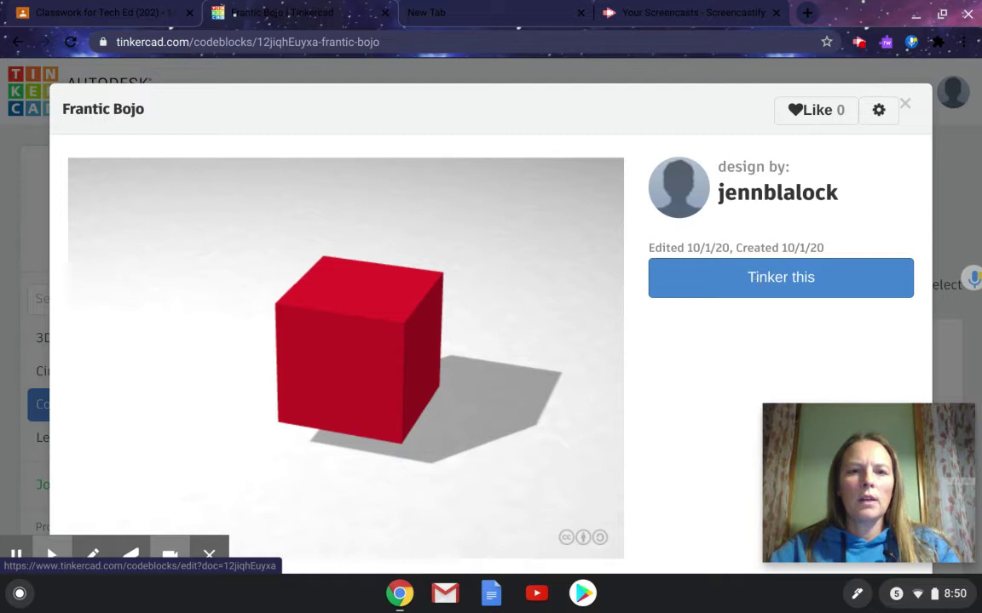
left_click(754, 278)
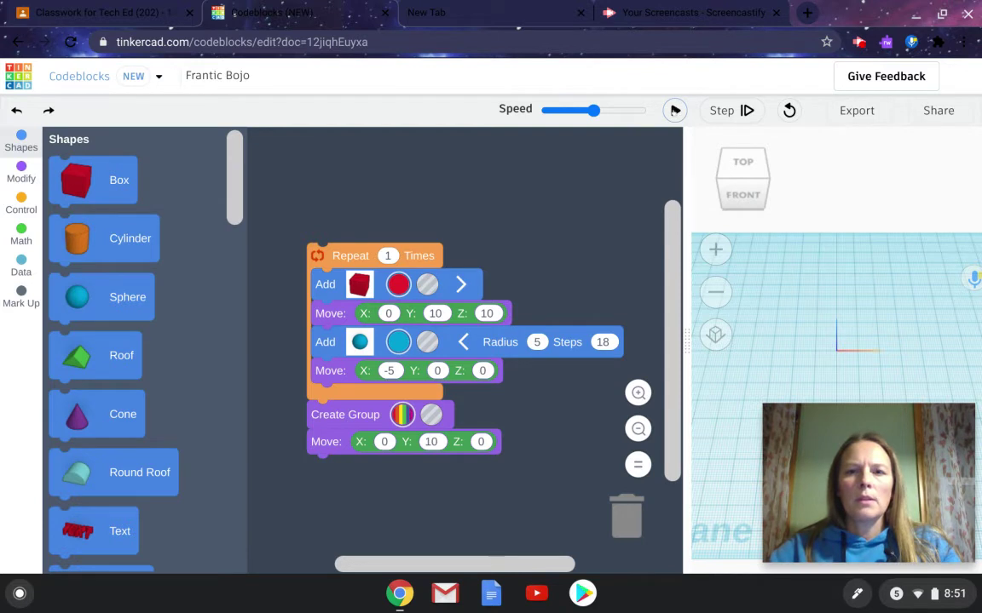
left_click(674, 109)
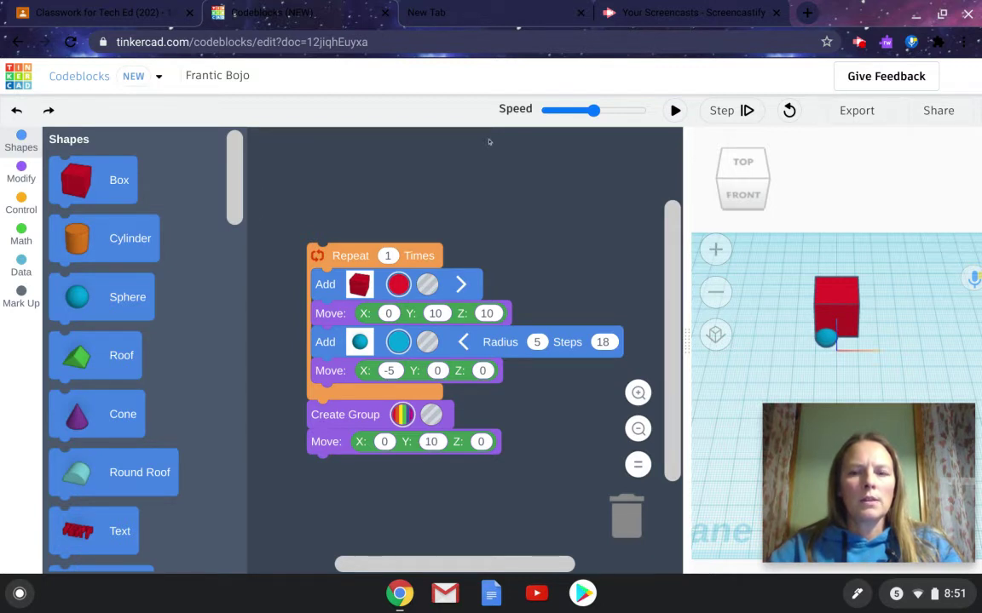
Step: Rename the design as teched202_ followed by the student's last name
left_click(242, 76)
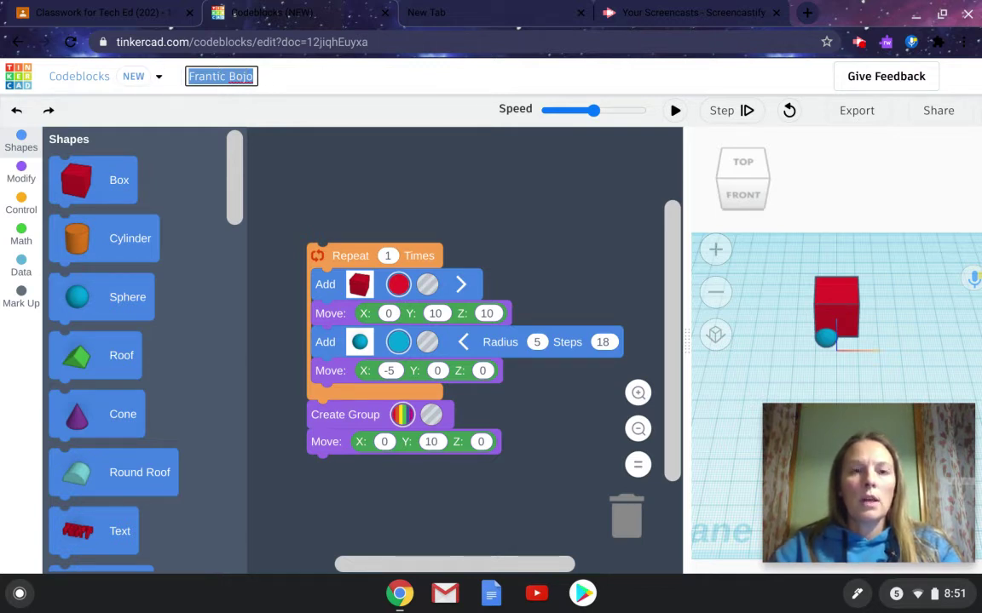
type("teched")
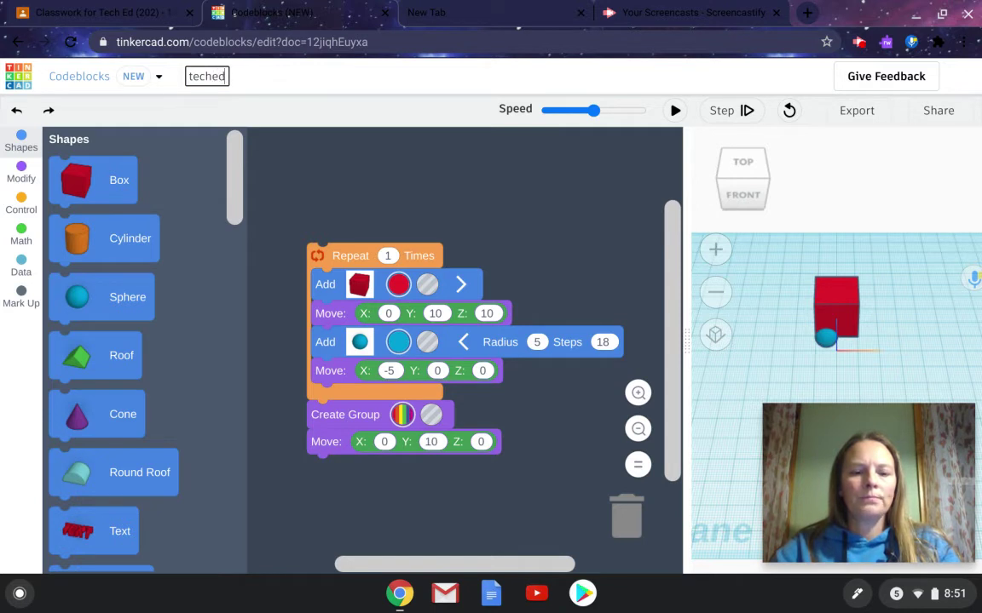
type("202_")
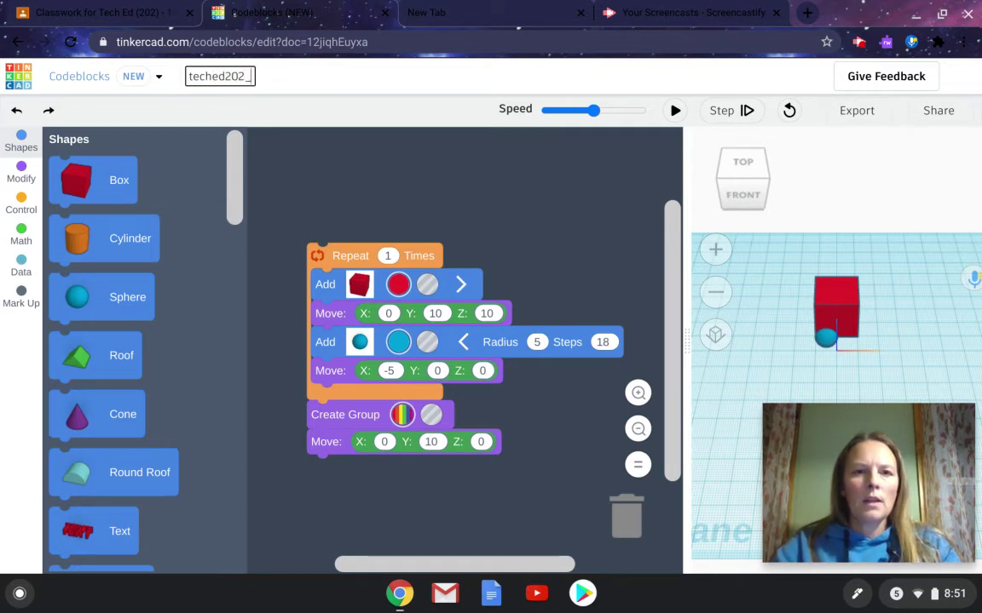
type("Blalock")
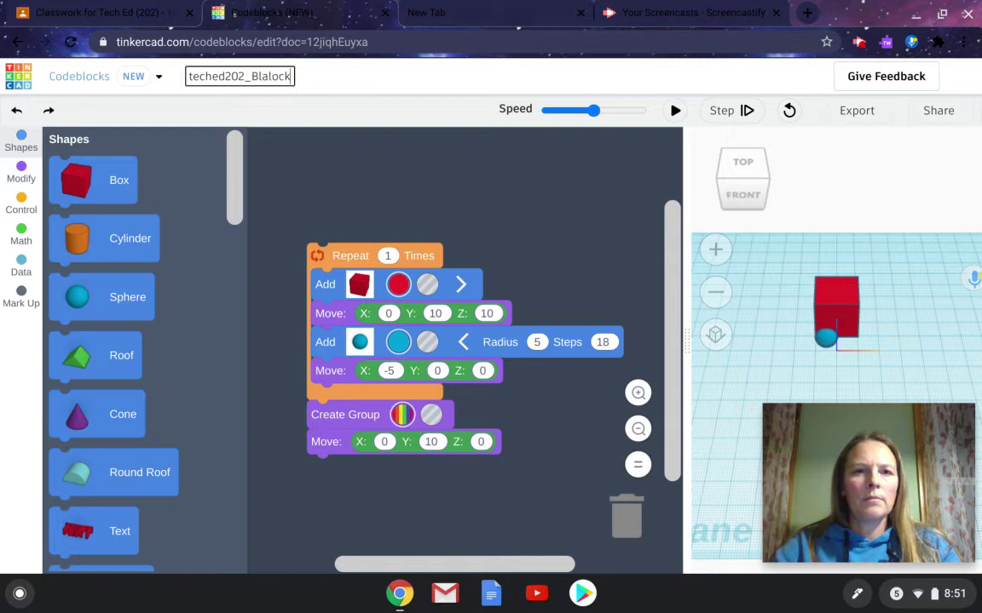
left_click(339, 87)
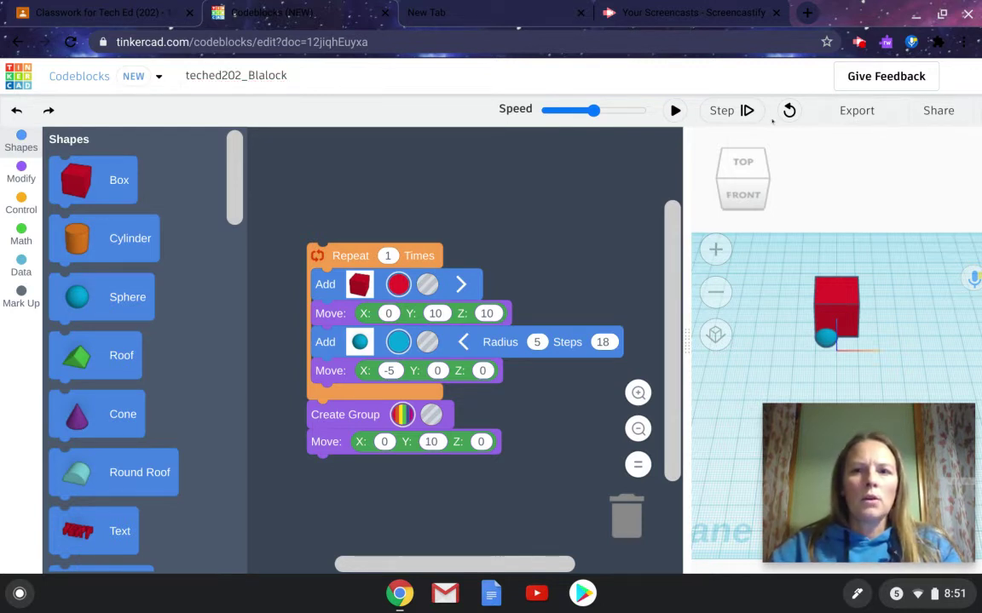
Step: Check the available export formats without exporting, and share the creation as a downloaded animated GIF
left_click(868, 111)
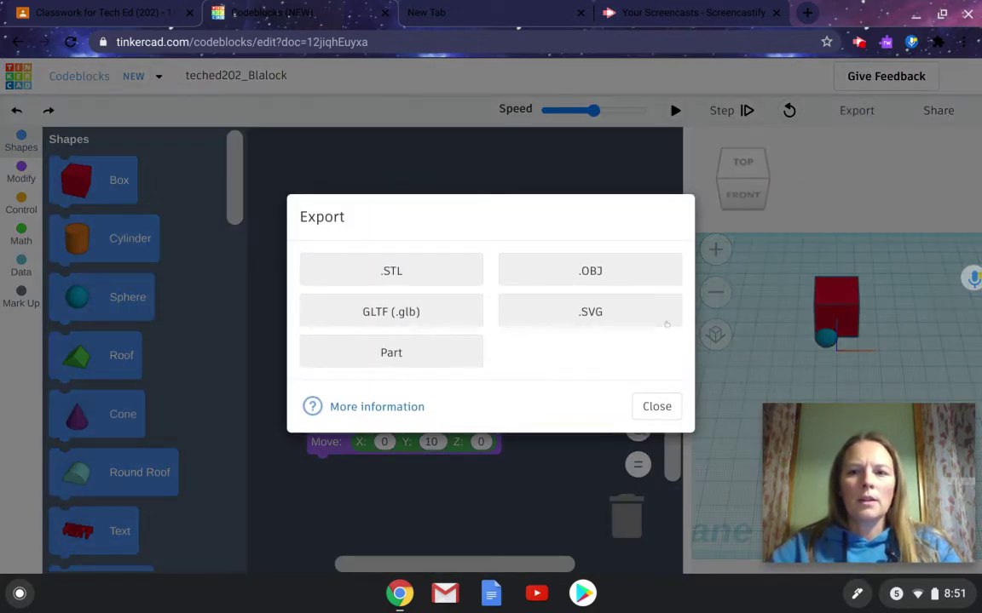
left_click(659, 407)
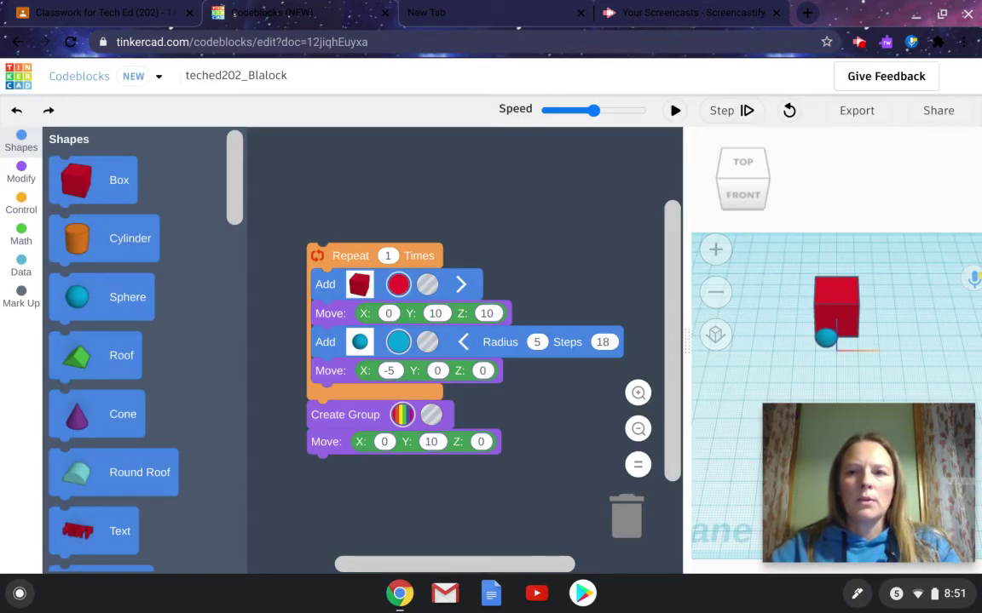
left_click(933, 117)
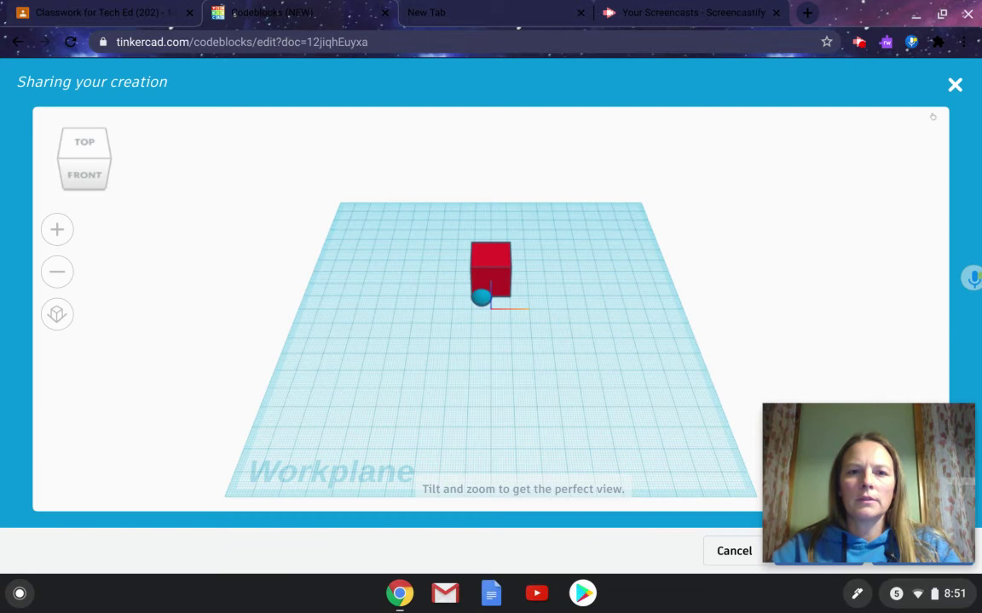
mouse_move(878, 459)
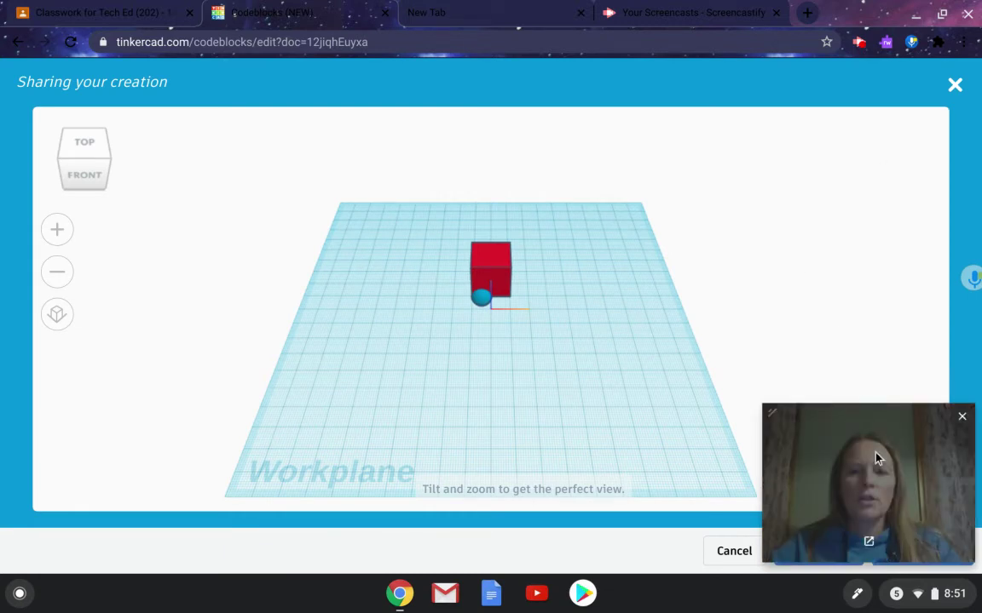
left_click_drag(804, 440, 814, 166)
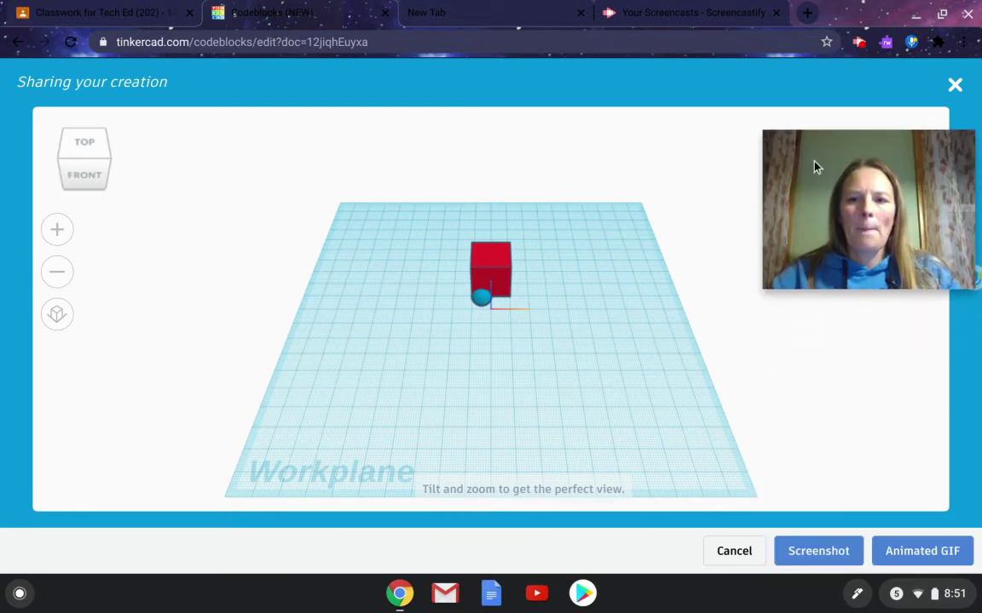
left_click(922, 552)
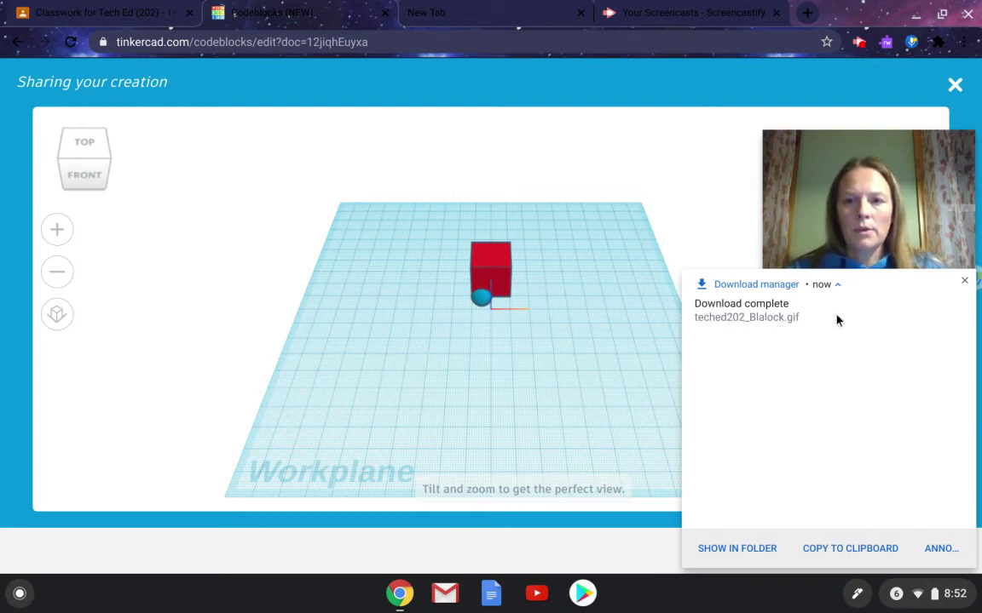
left_click(964, 281)
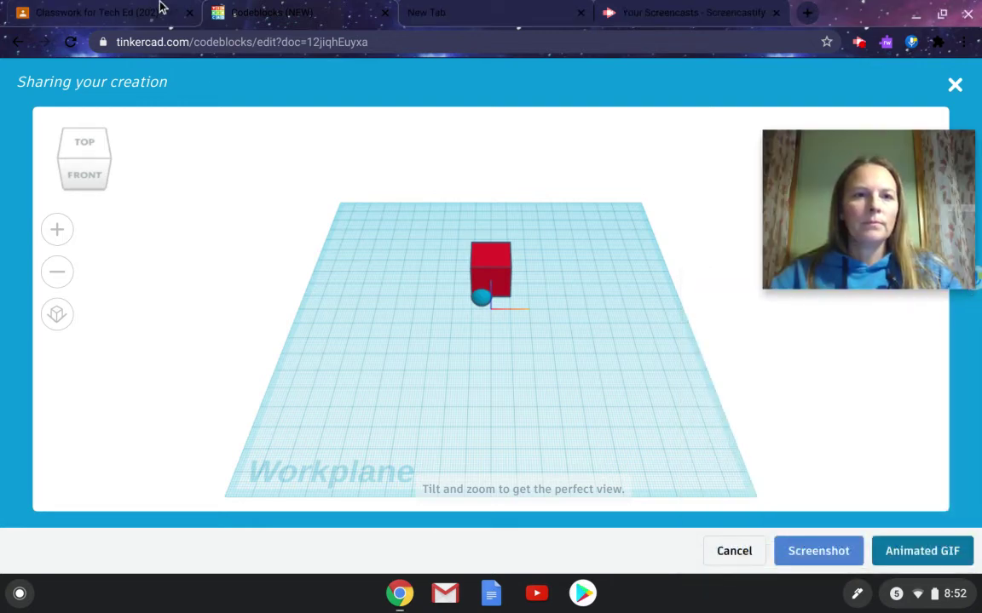
Step: Switch to Google Classroom and open the full "Turn in your Animated GIFs Here in this assignment" page from the classwork list
left_click(123, 15)
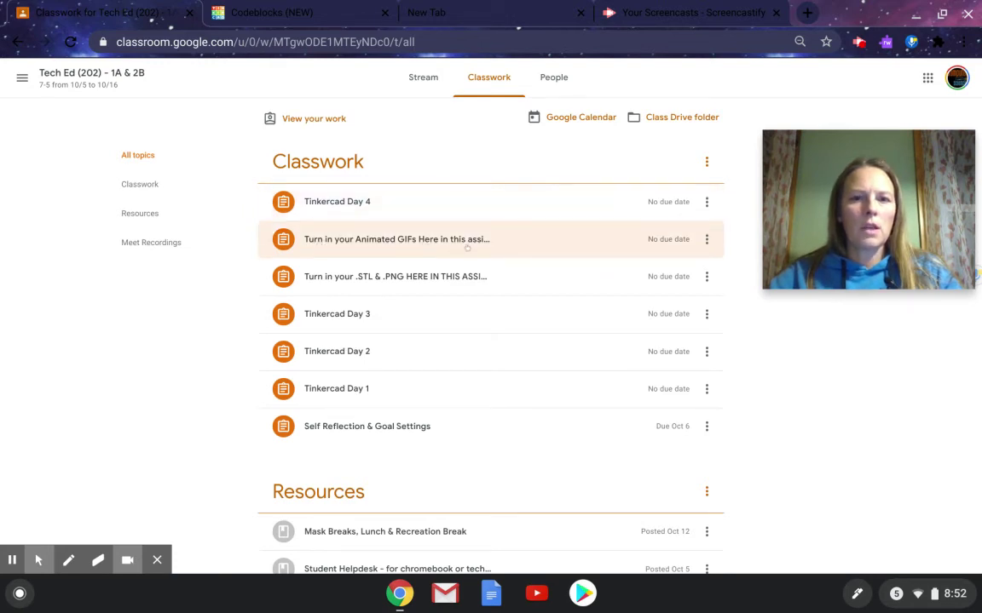
left_click(359, 239)
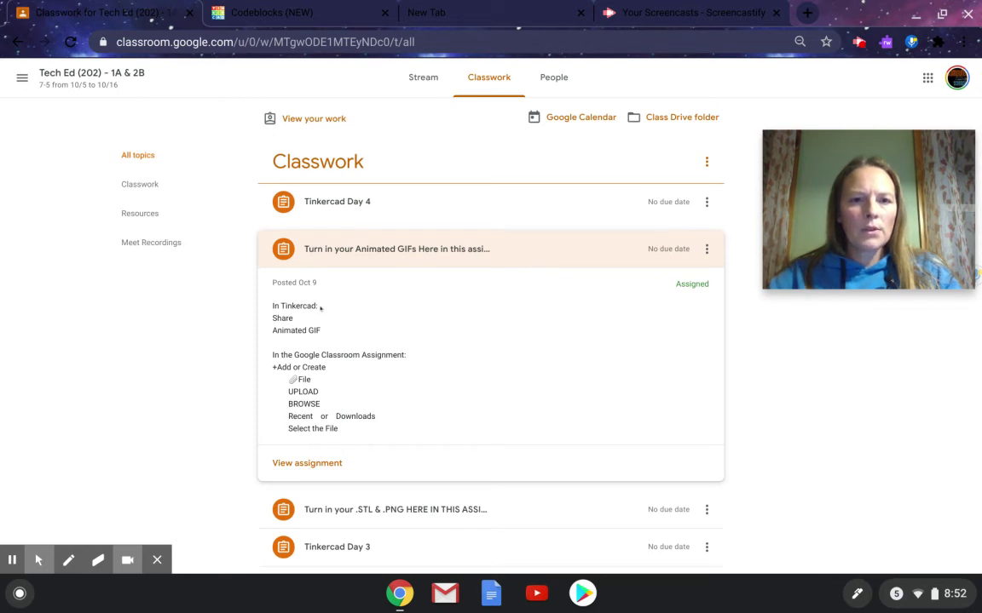
left_click(308, 463)
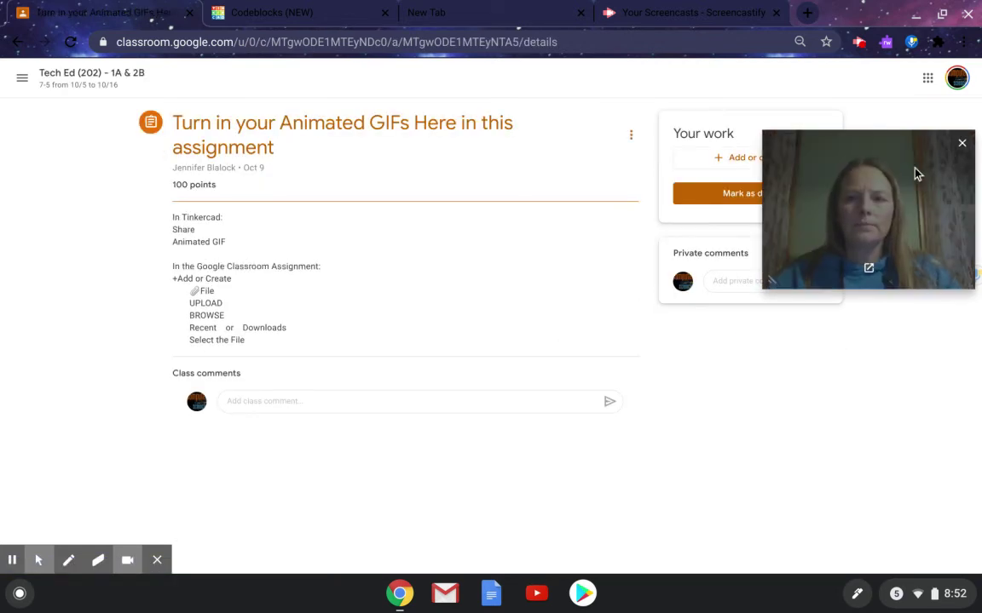
Step: Upload the newly downloaded GIF from the recent files as the assignment's attachment and turn in the work
left_click(756, 160)
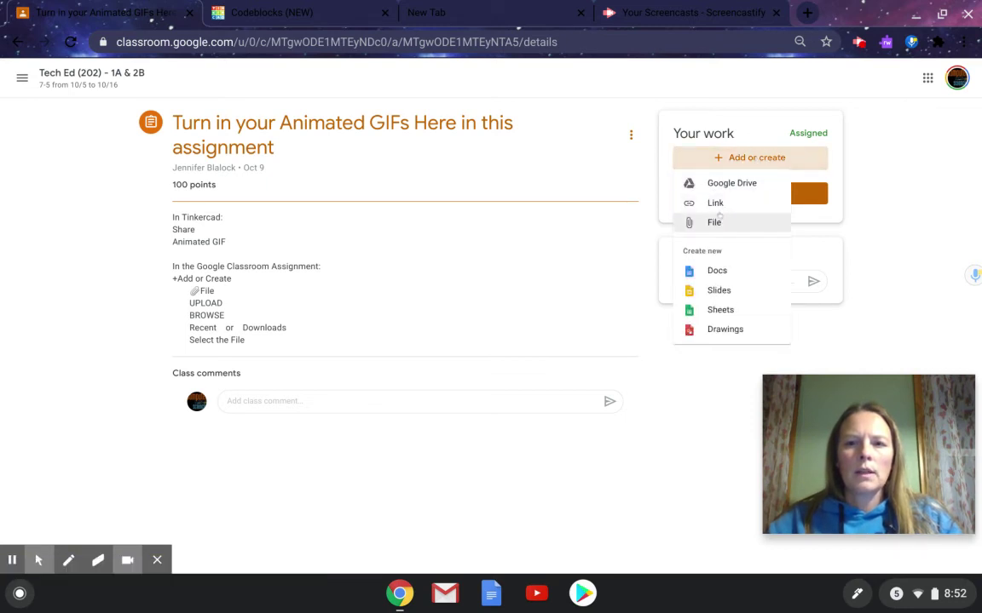
left_click(715, 222)
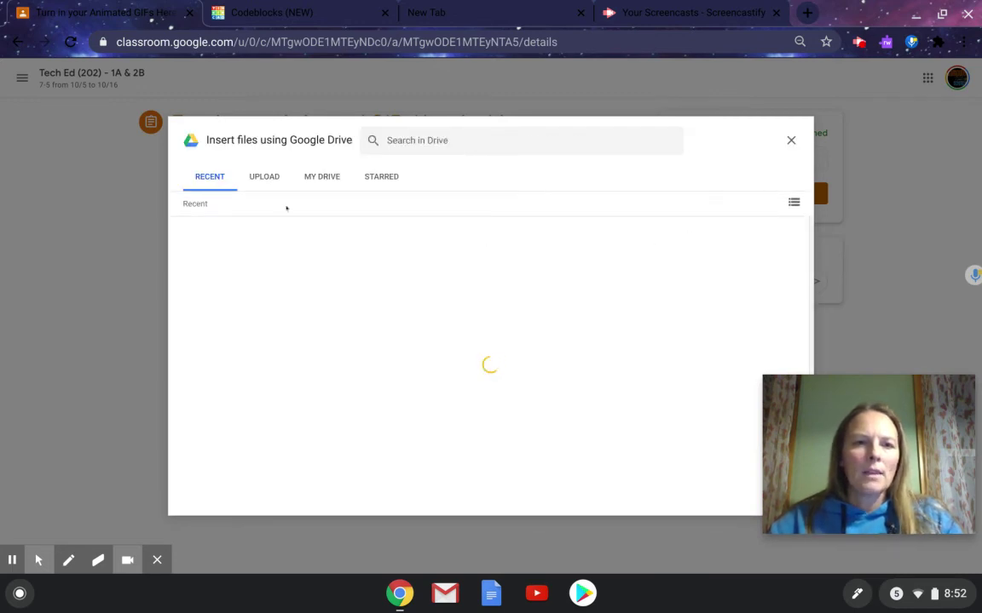
left_click(266, 182)
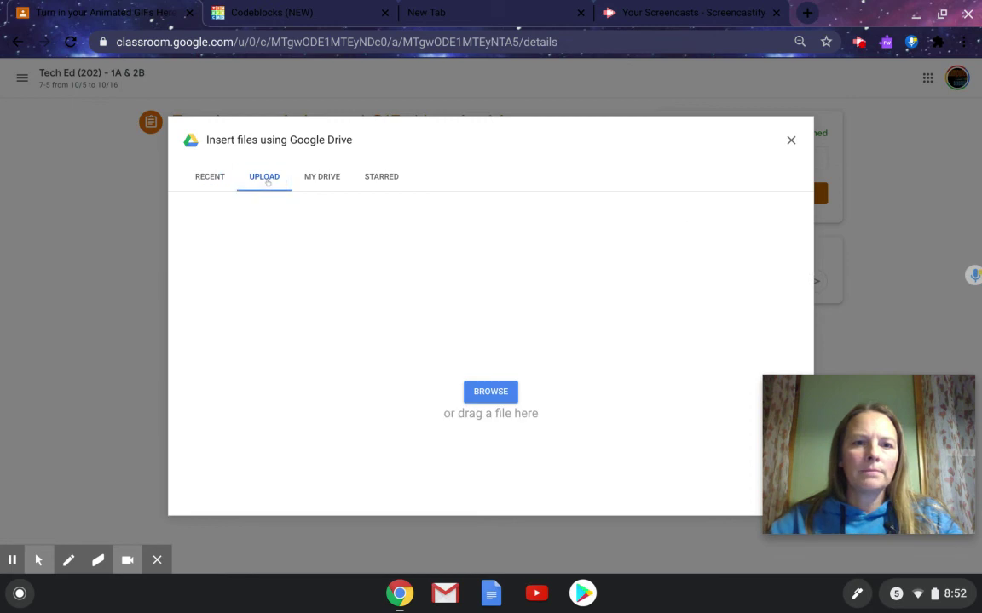
left_click(493, 392)
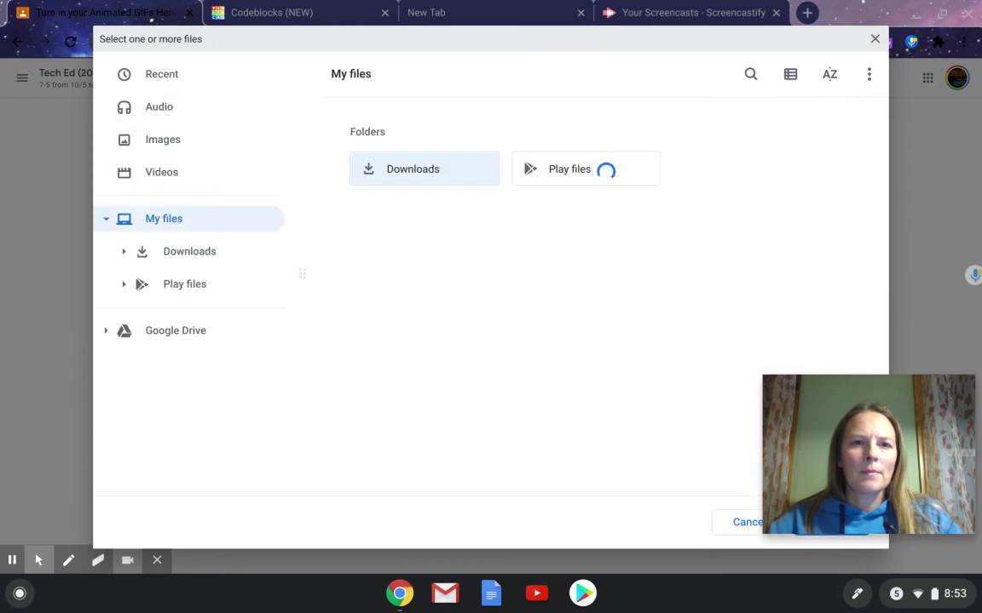
left_click(147, 74)
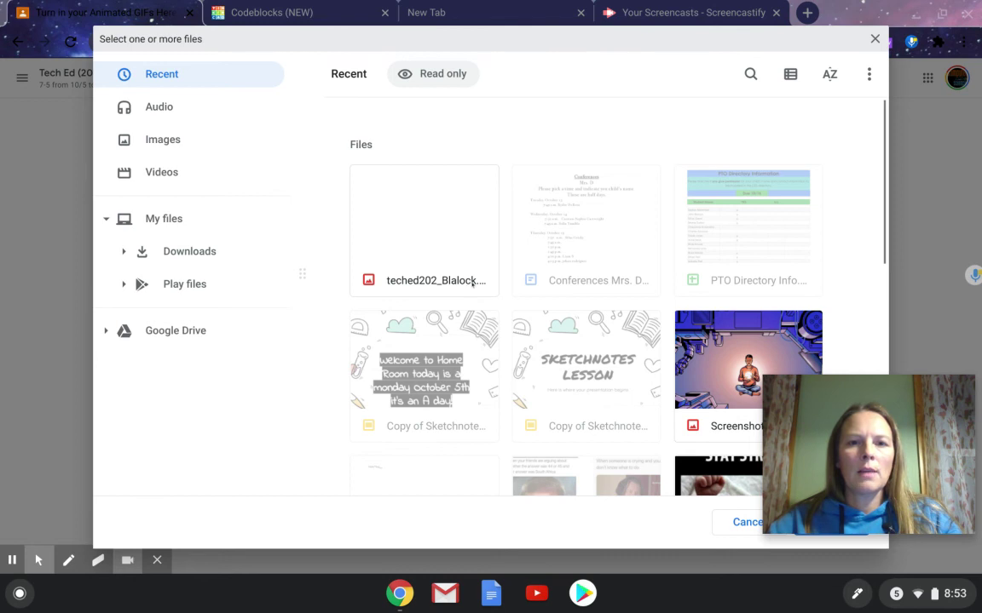
left_click(440, 221)
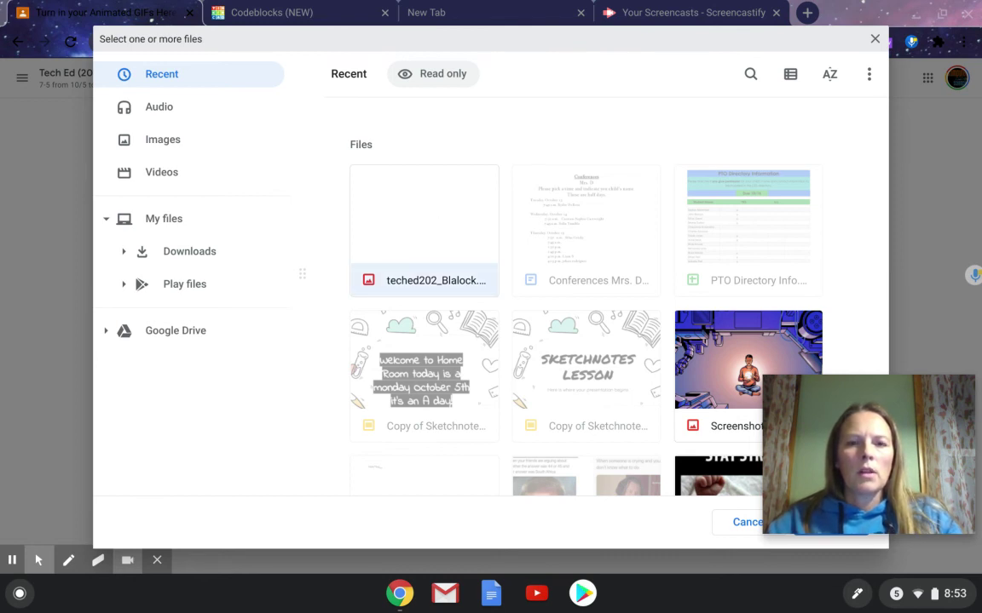
double_click(438, 221)
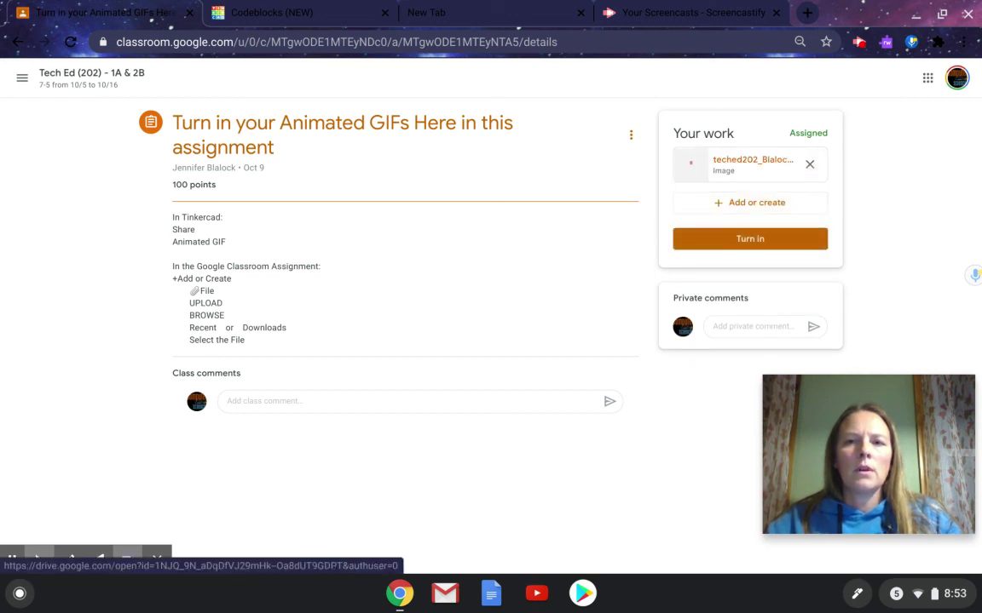
left_click(746, 241)
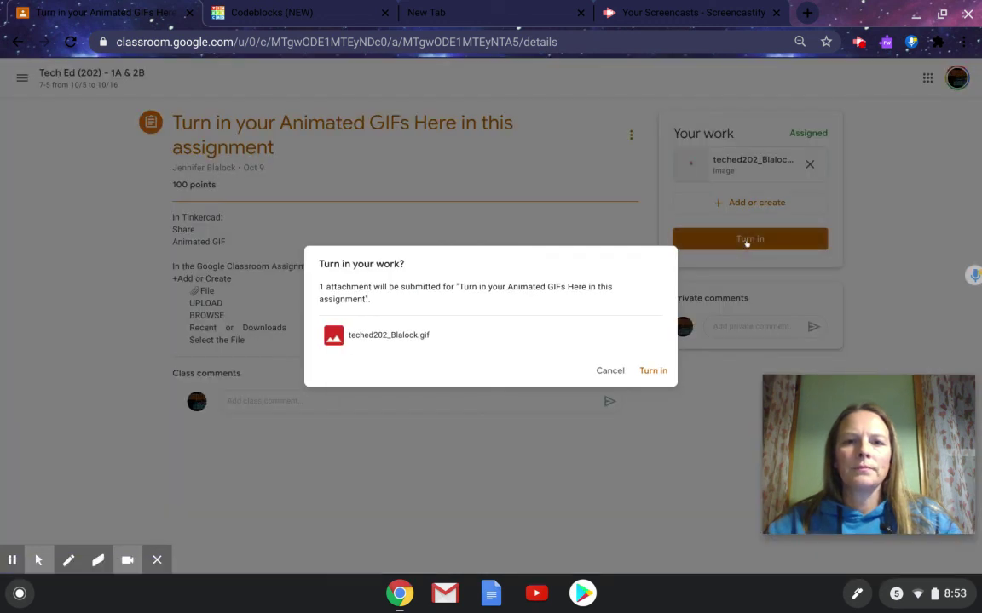
left_click(655, 370)
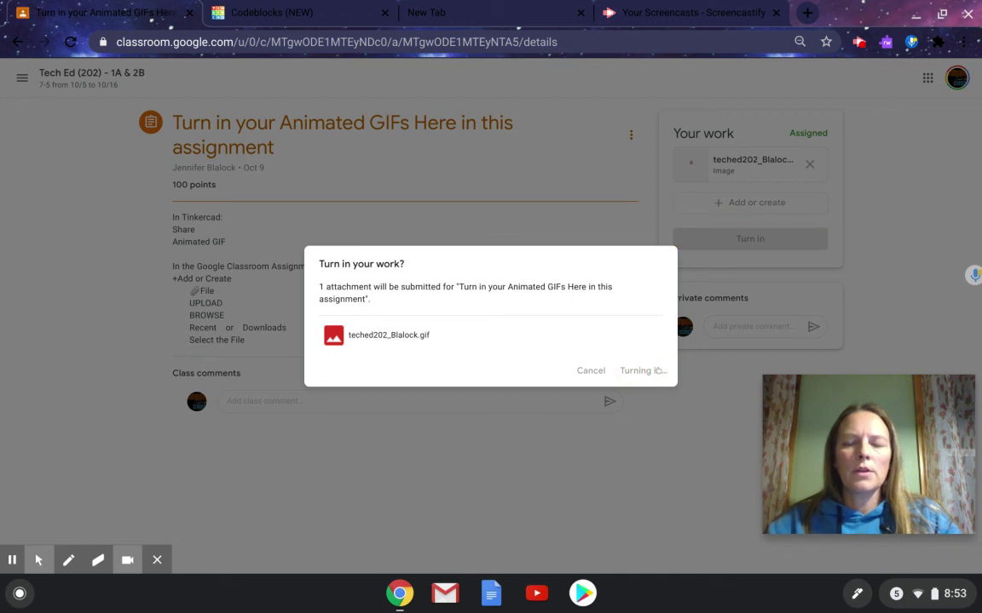